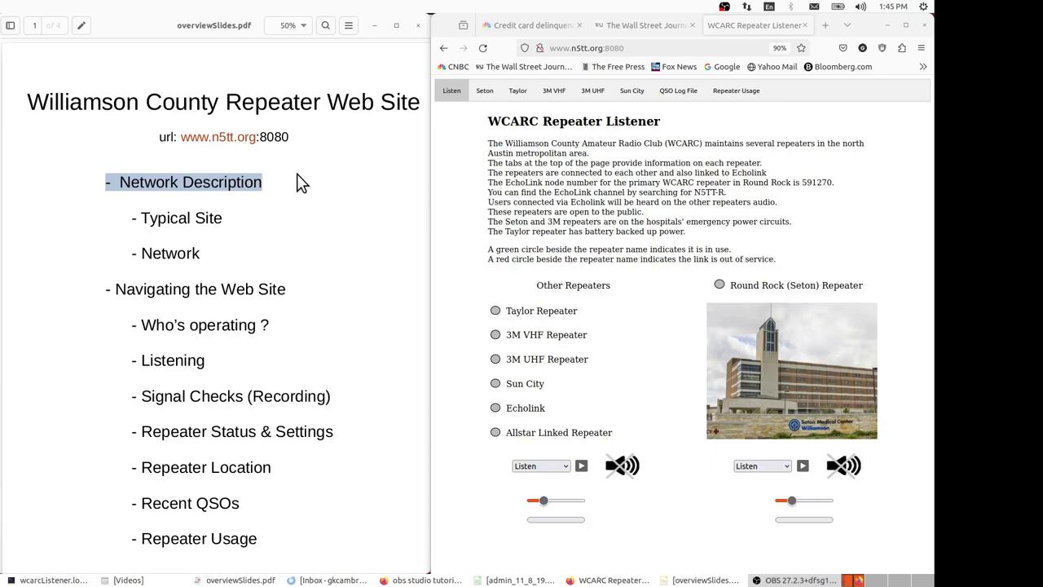
- Review the overview slides from the repeater site diagram through the repeater network diagram to the web site navigation outline
scroll(295, 181, "down", 3)
scroll(295, 185, "down", 6)
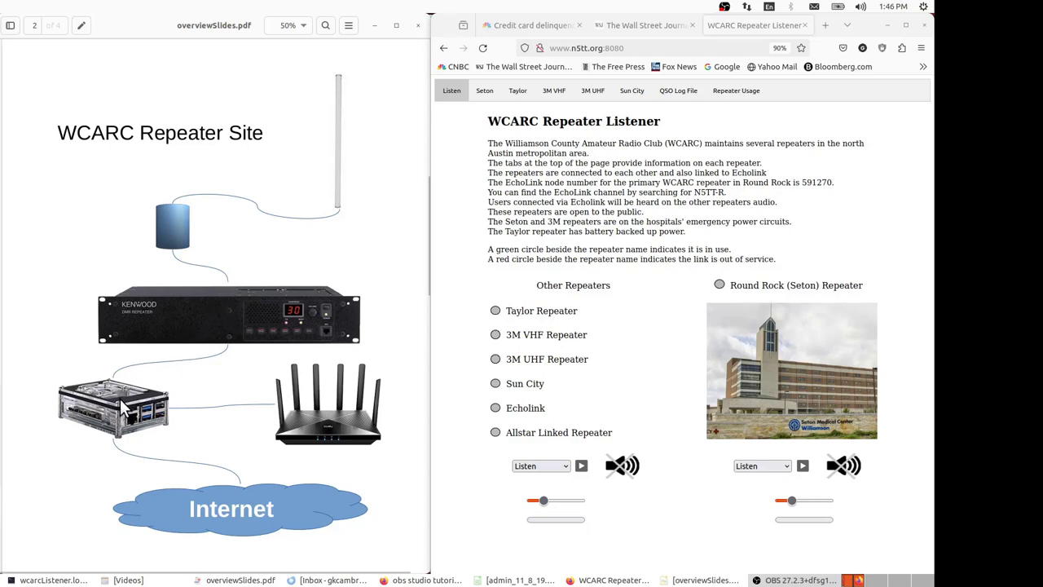
left_click(124, 420)
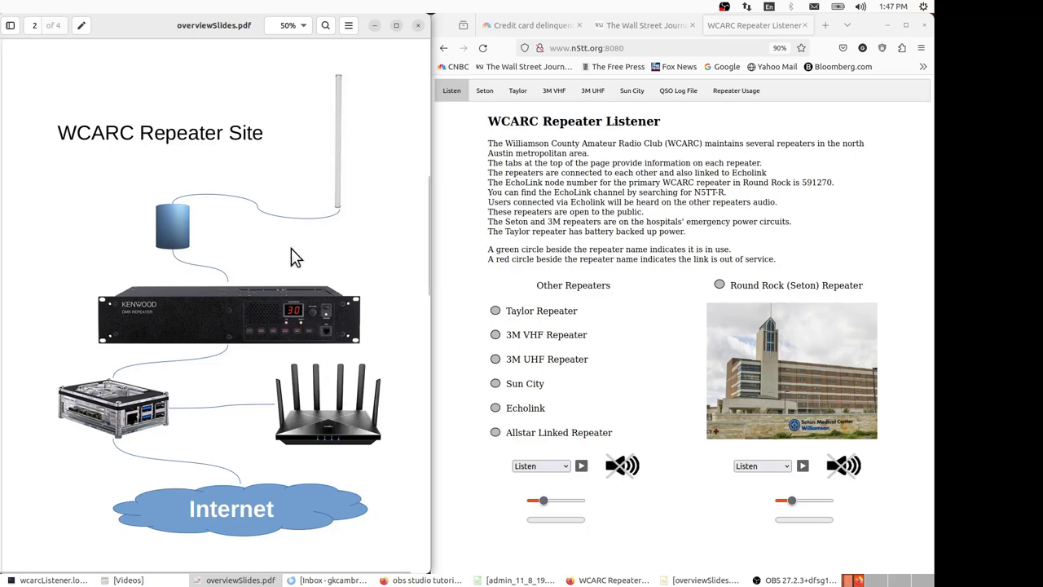
scroll(291, 248, "down", 3)
scroll(292, 250, "down", 5)
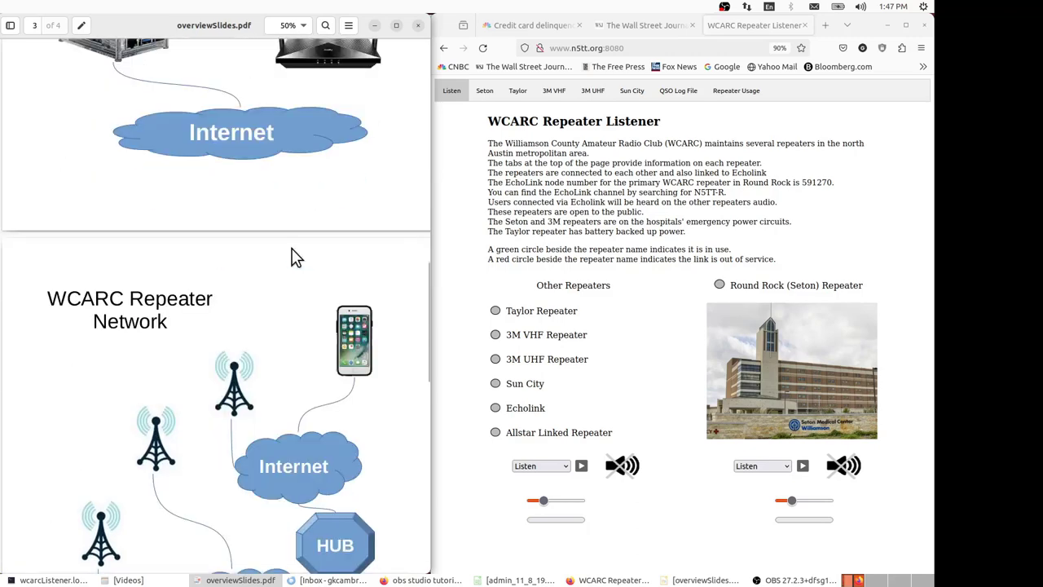
scroll(291, 253, "down", 3)
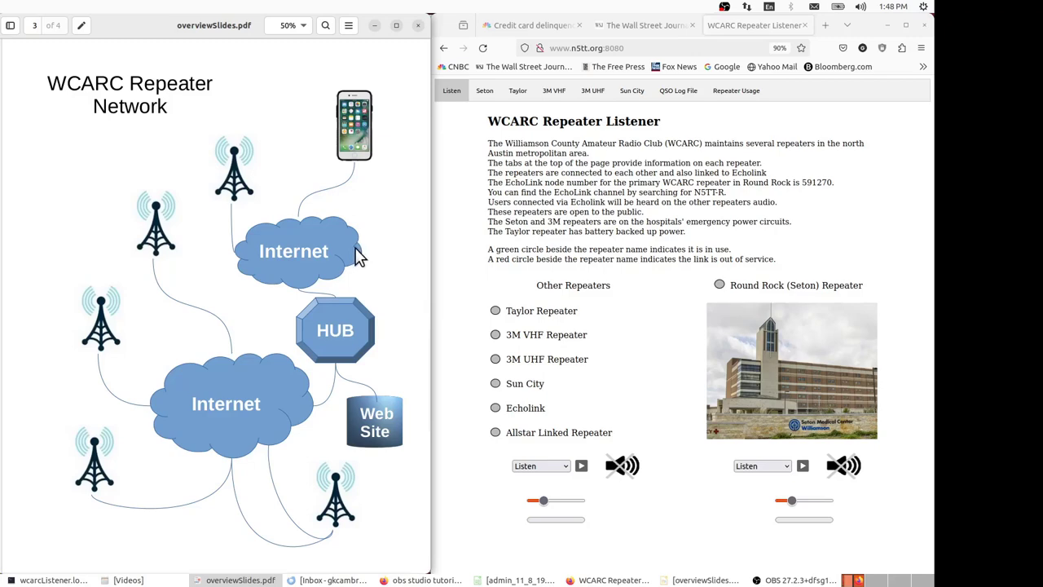
scroll(357, 254, "down", 10)
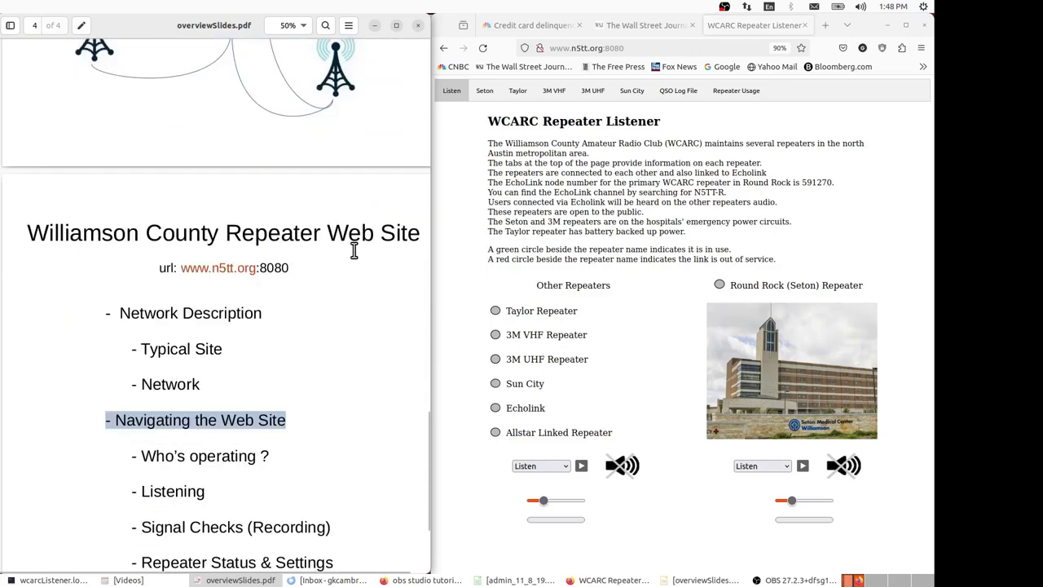
scroll(353, 251, "down", 3)
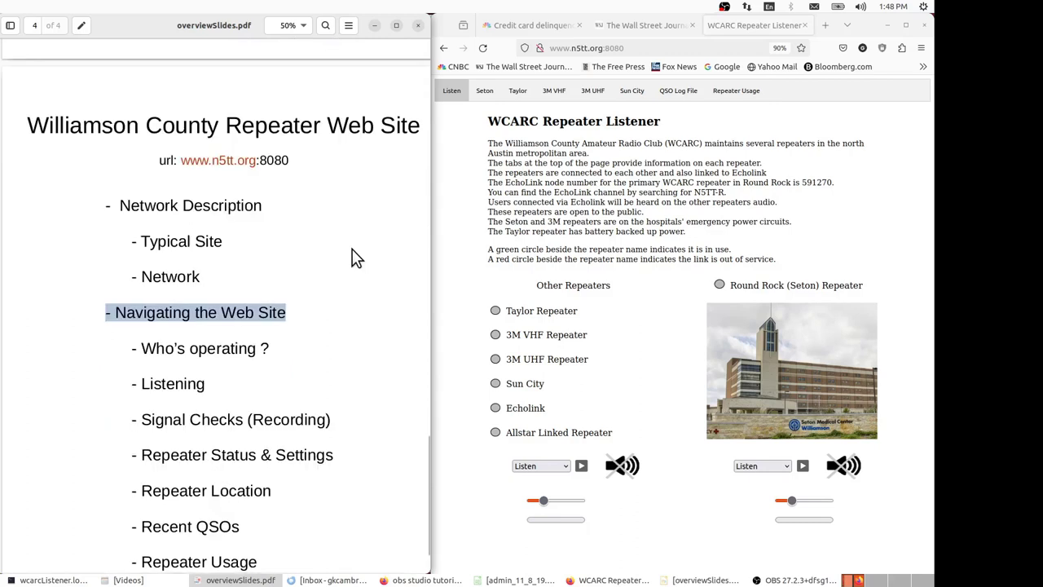
scroll(357, 259, "down", 2)
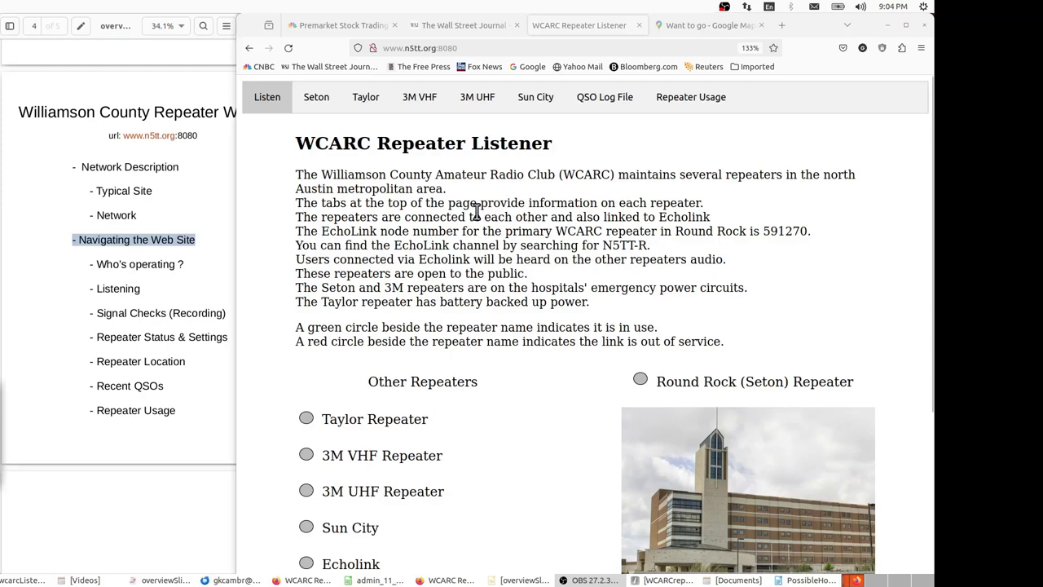
- Review the repeater listener page's introduction, the repeater status circles and the audio controls
scroll(478, 216, "down", 5)
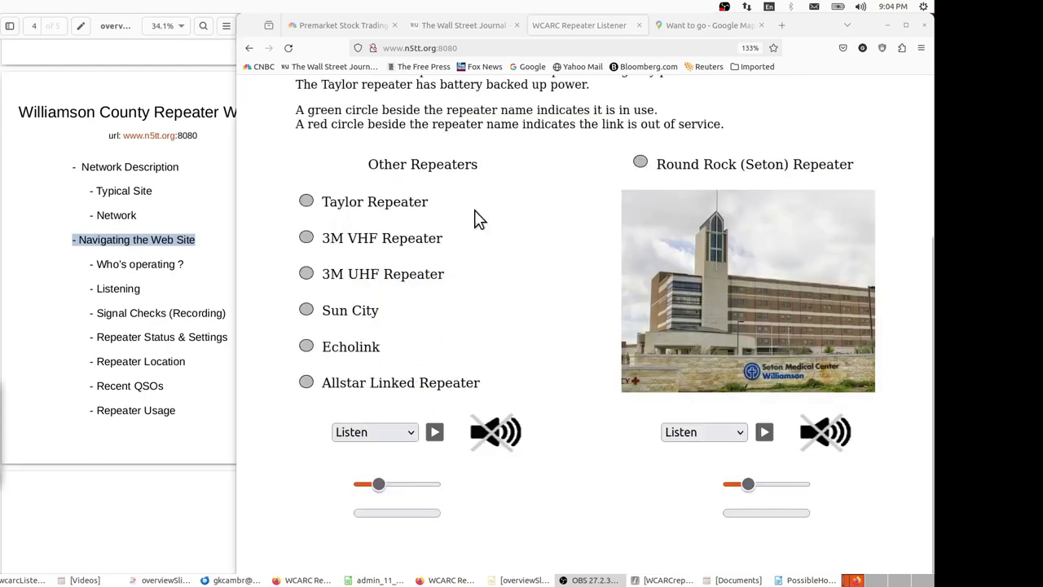
scroll(477, 216, "up", 5)
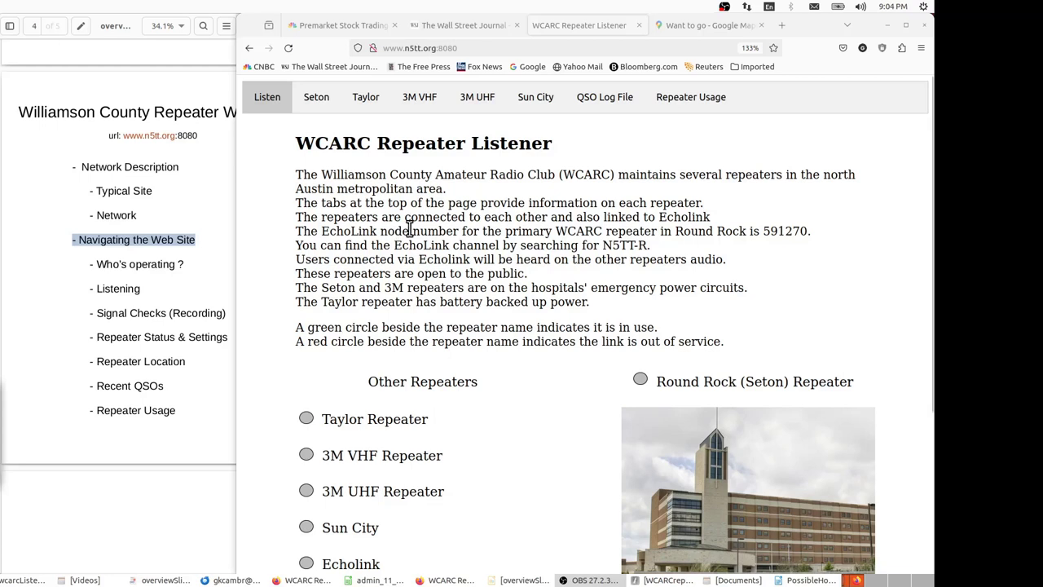
scroll(262, 177, "down", 3)
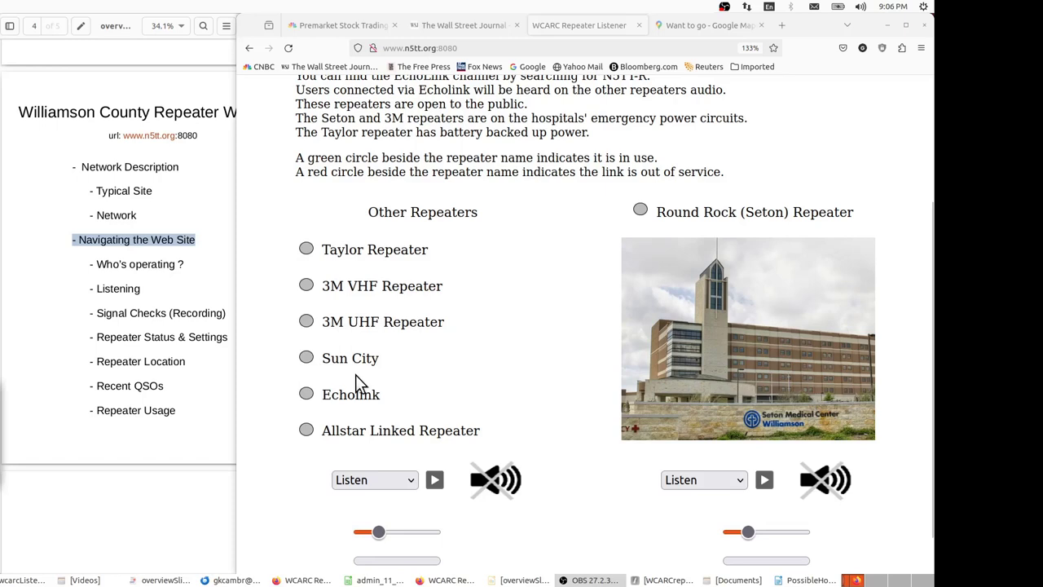
scroll(359, 382, "down", 1)
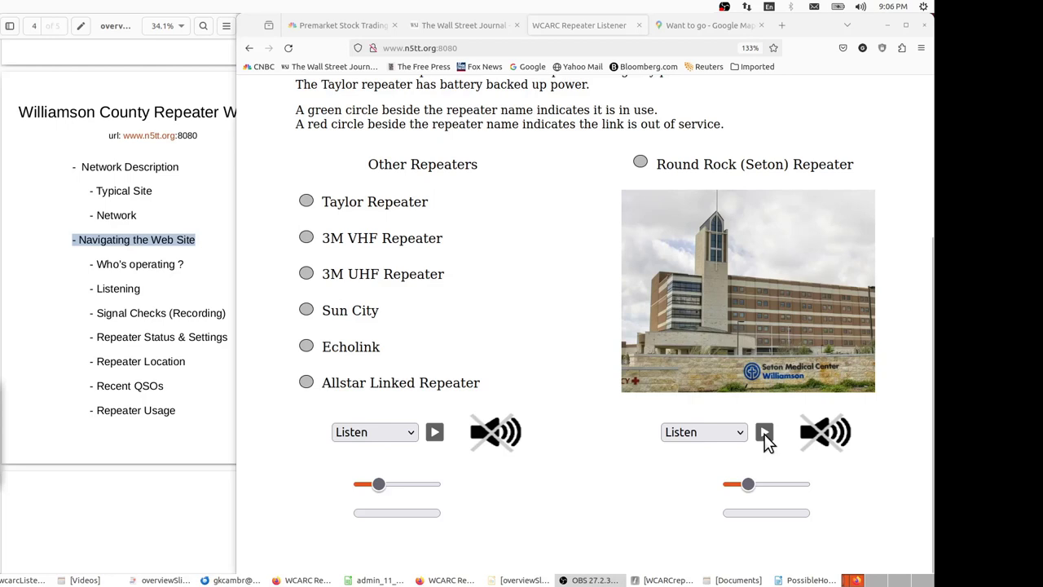
- Raise the Round Rock (Seton) repeater's listening volume and start listening to the Other Repeaters audio
left_click(361, 356)
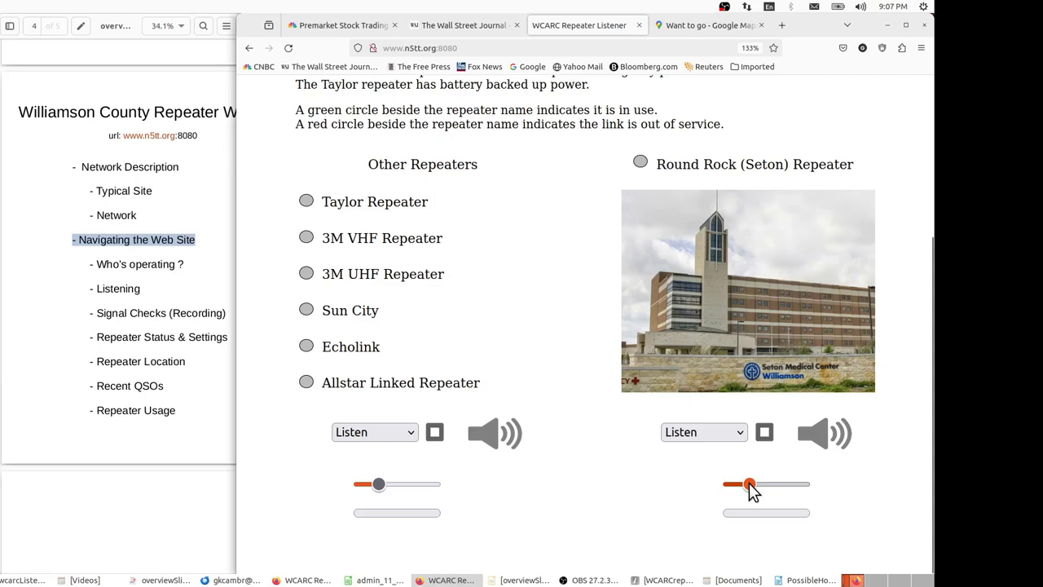
left_click_drag(749, 485, 776, 484)
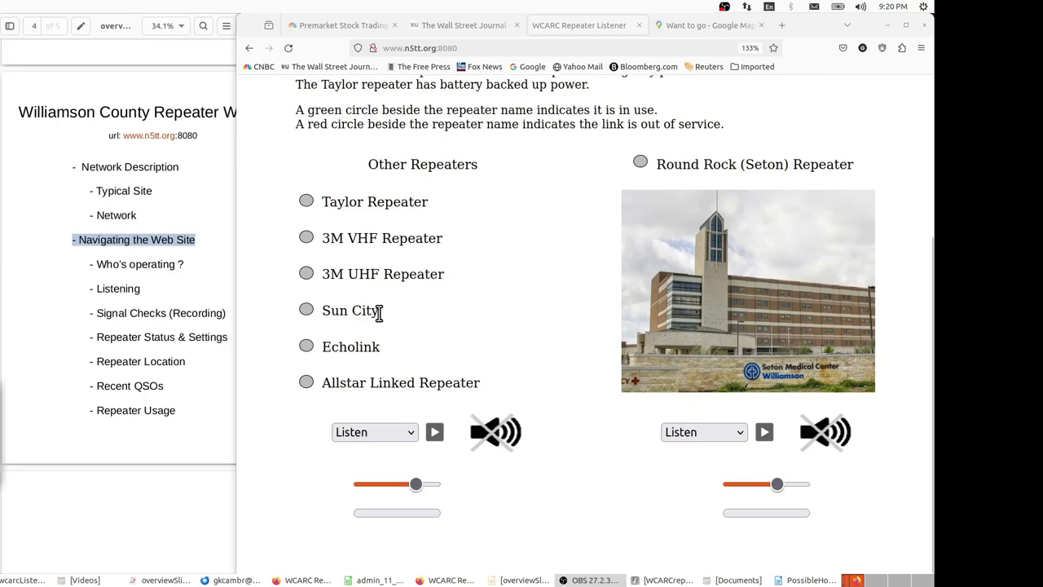
left_click(436, 431)
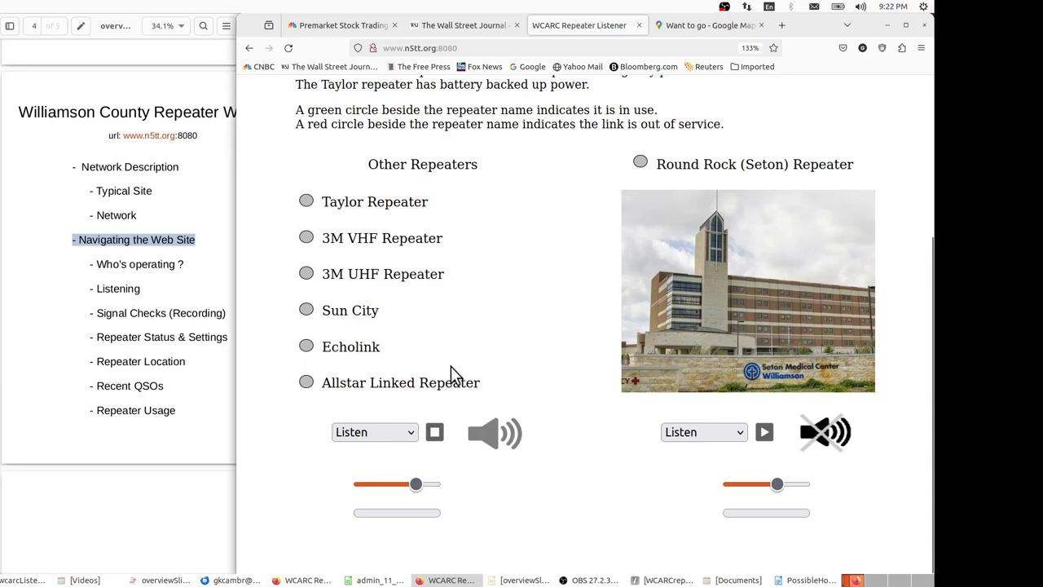
- Set the audio mode for the Other Repeaters to Record
key("Down")
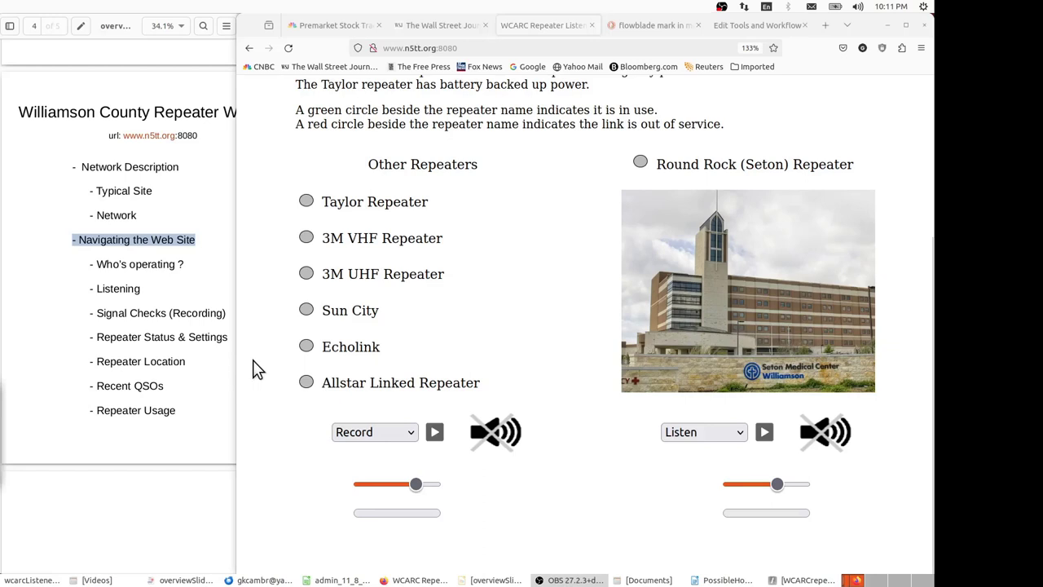
left_click(411, 439)
left_click(399, 464)
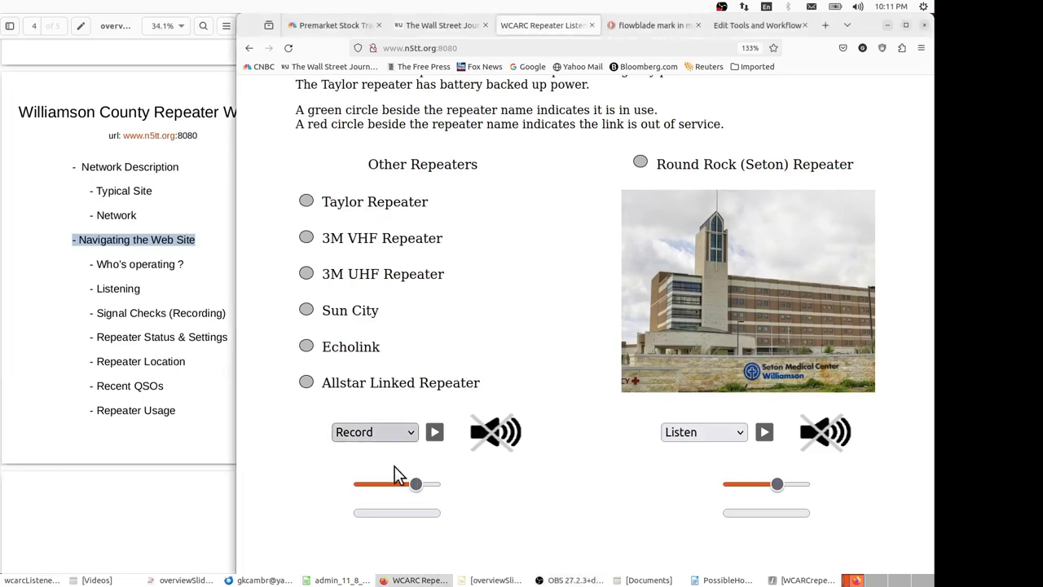
- Start a recording of the Other Repeaters audio, stop it and start it once more
left_click(436, 436)
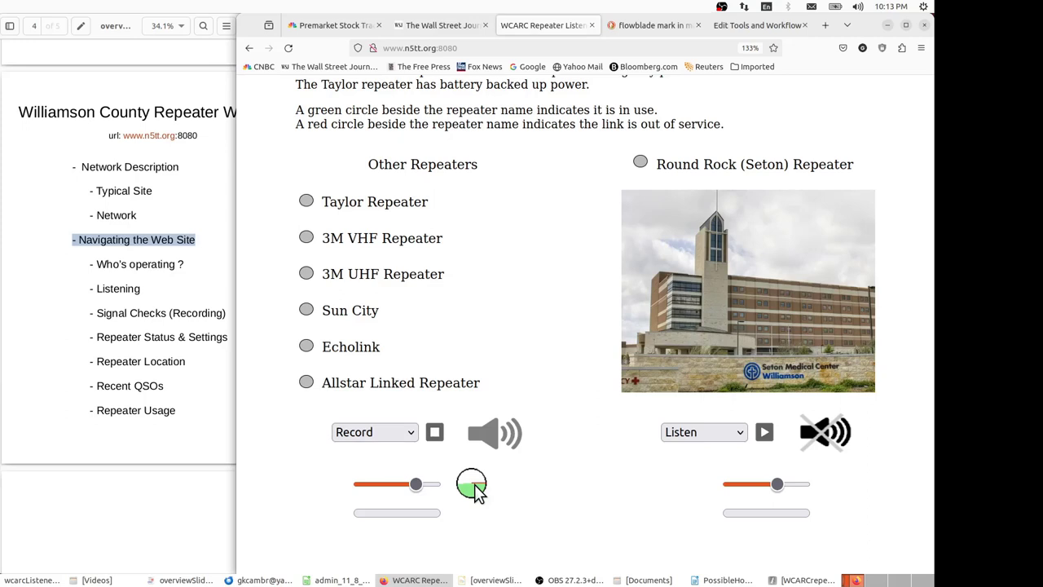
left_click(435, 438)
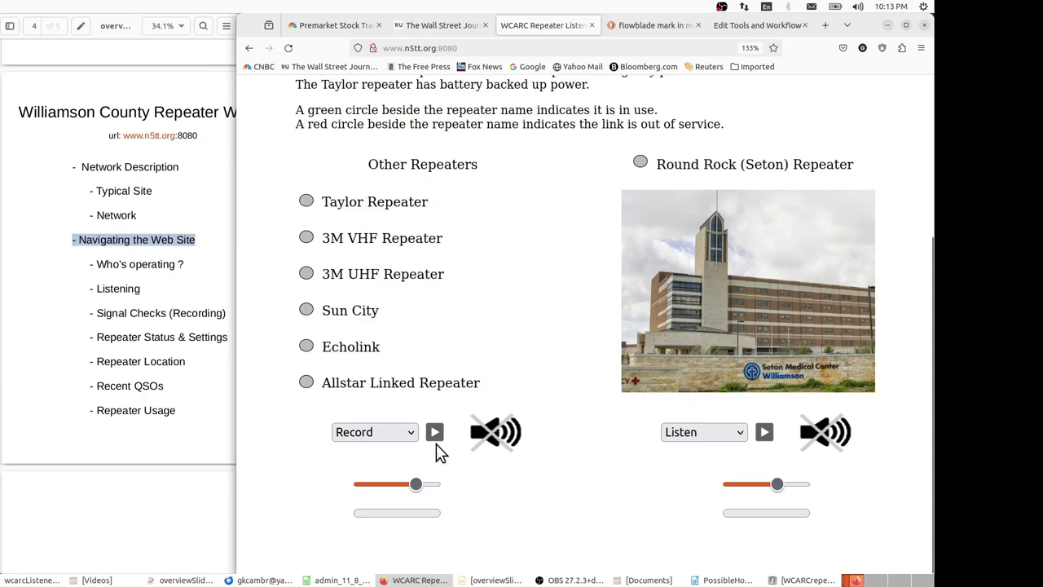
left_click(436, 438)
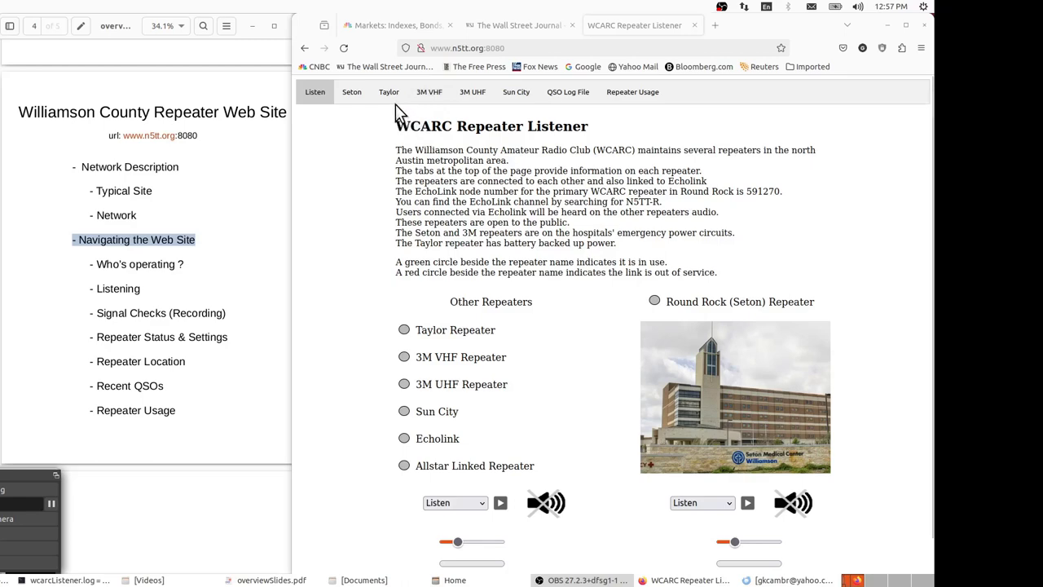
- View the Taylor repeater's link status page, check the Listen page again and return to the Taylor page
left_click(393, 93)
left_click(391, 93)
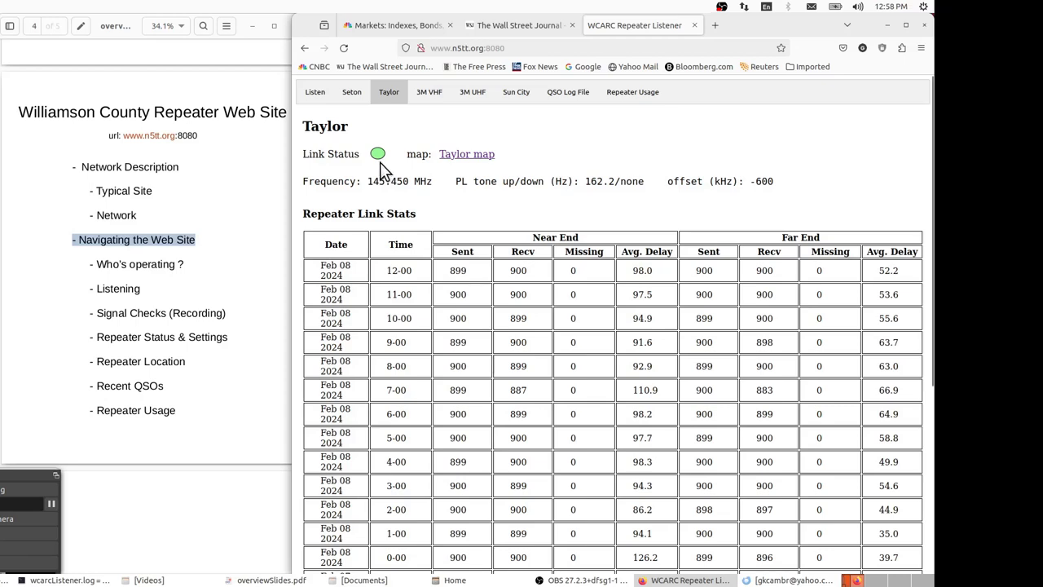
left_click(317, 98)
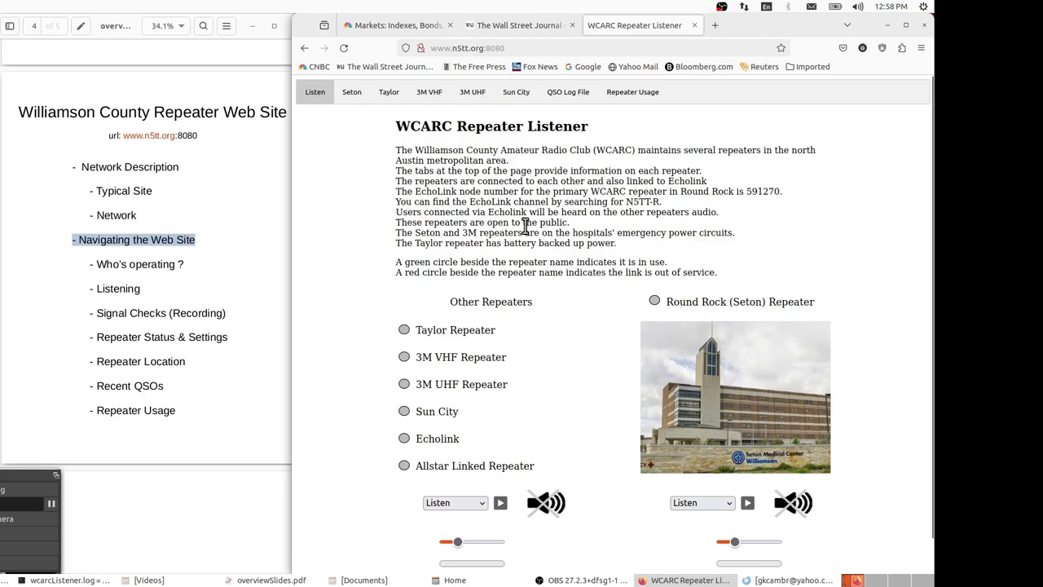
left_click(390, 93)
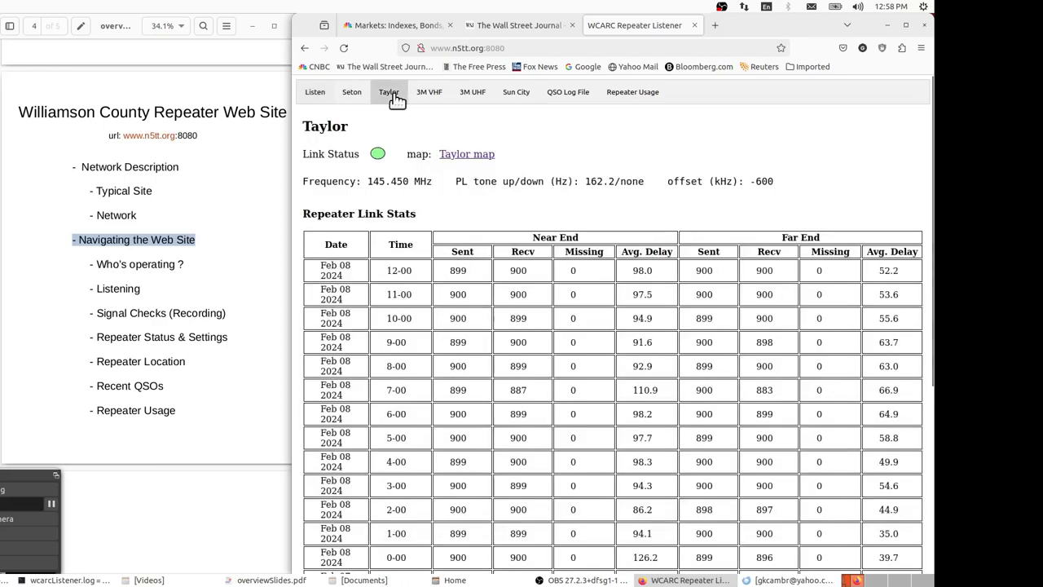
- Open the Taylor repeater's location map and collapse the place details to see the surrounding area
left_click(471, 154)
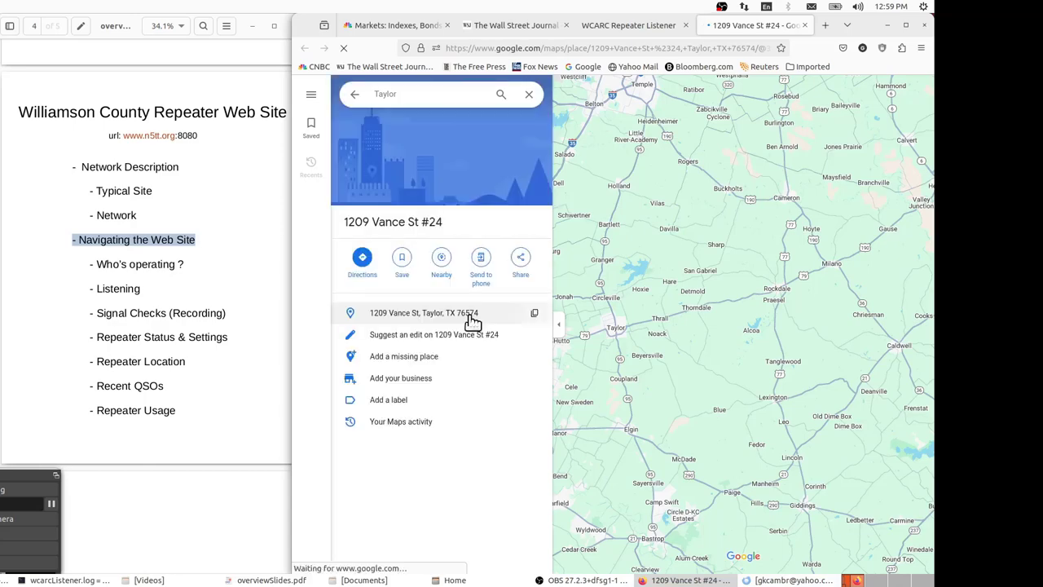
left_click(562, 329)
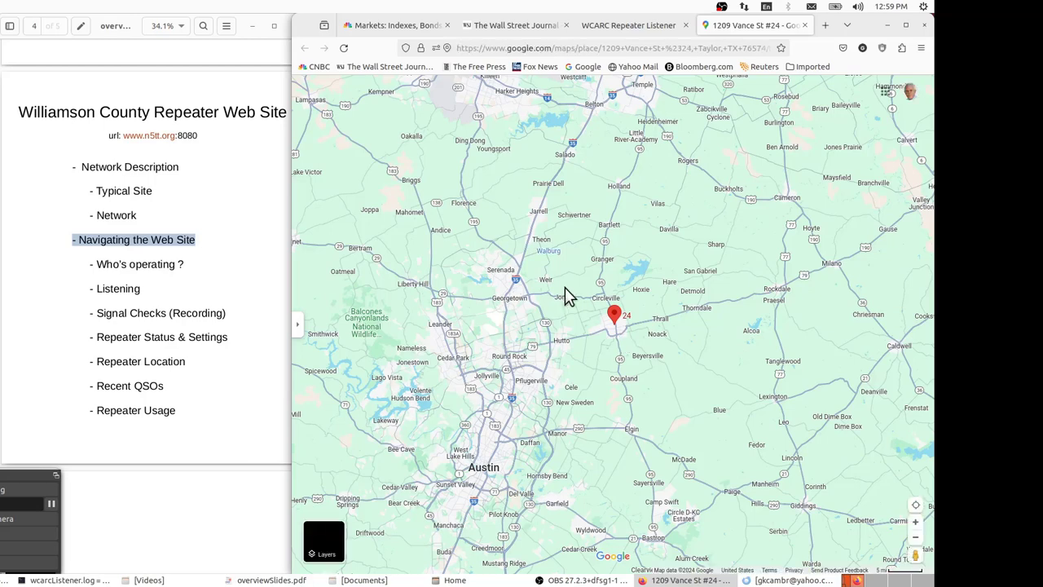
mouse_move(547, 286)
- Return to the Taylor repeater page and highlight the line with its frequency, PL tone and offset
left_click(628, 26)
left_click_drag(302, 181, 579, 188)
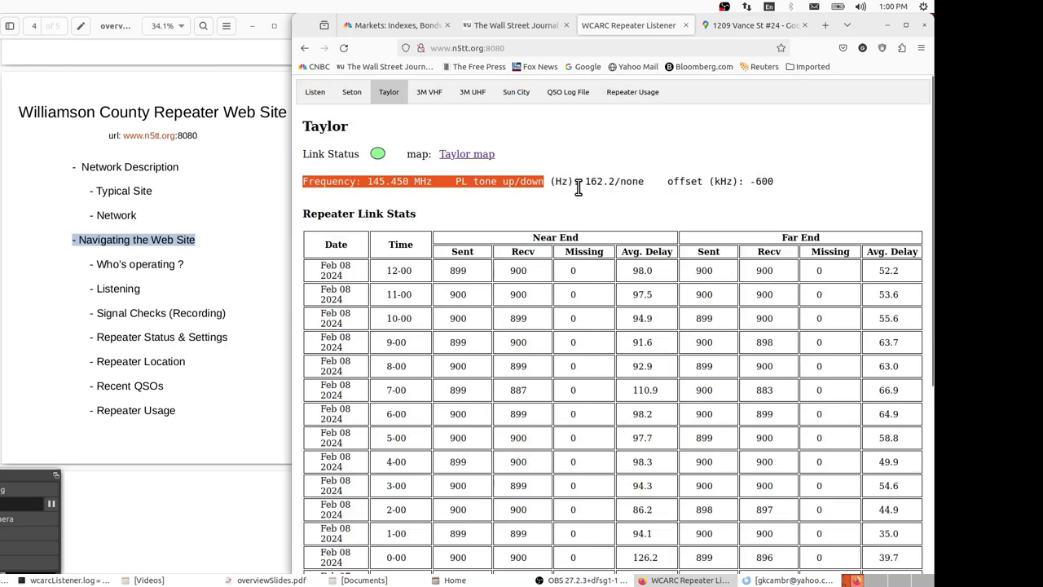
left_click_drag(579, 187, 776, 185)
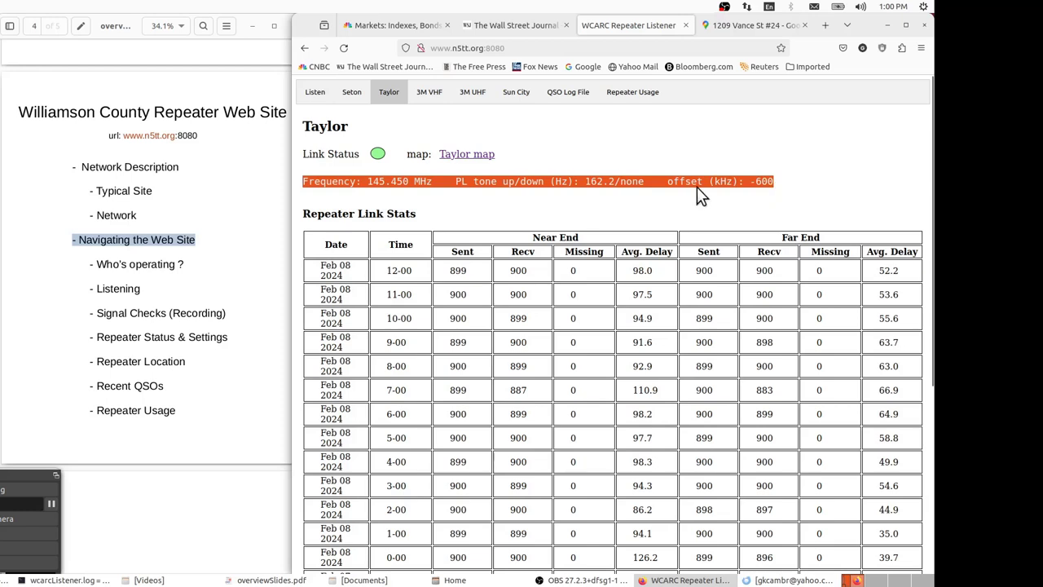
left_click(595, 208)
- Highlight the Near End sent, received and average delay figures in the 12-00 row of Taylor's link stats
scroll(594, 208, "down", 1)
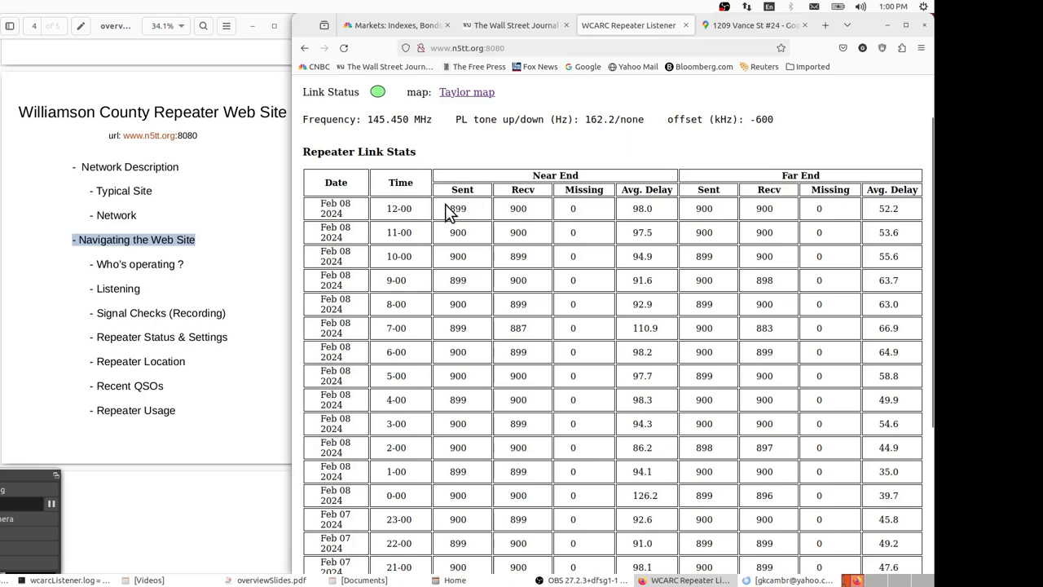
left_click_drag(446, 211, 528, 211)
left_click_drag(632, 210, 653, 210)
left_click(656, 209)
double_click(653, 208)
scroll(718, 224, "up", 2)
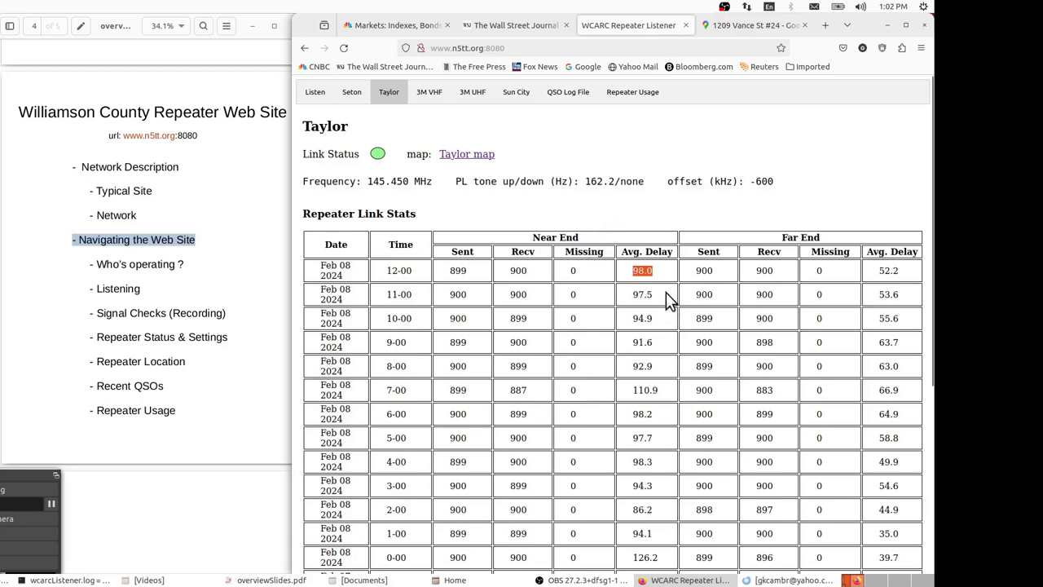
scroll(647, 259, "down", 3)
scroll(649, 267, "up", 3)
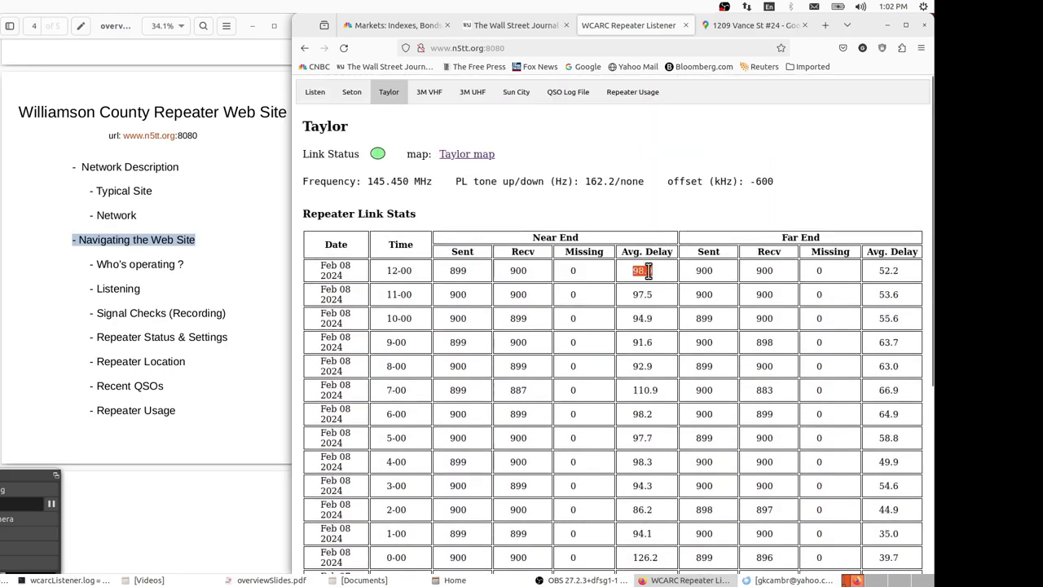
- Open the QSO log and highlight entry 3, followed by entry 4 from its duration to the 3Muhf column
left_click(568, 96)
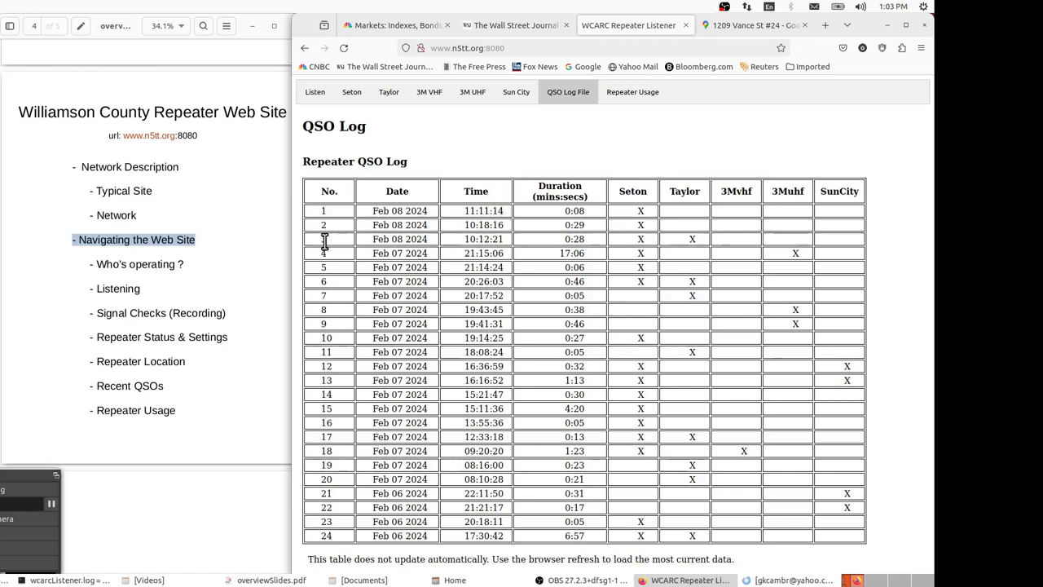
left_click_drag(320, 242, 766, 242)
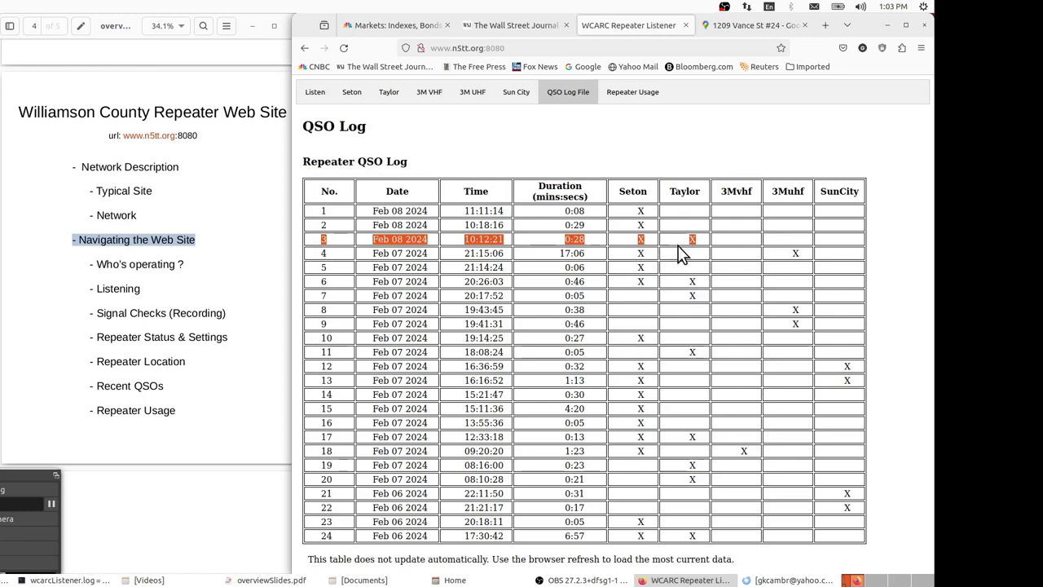
left_click(552, 259)
left_click_drag(553, 259, 809, 260)
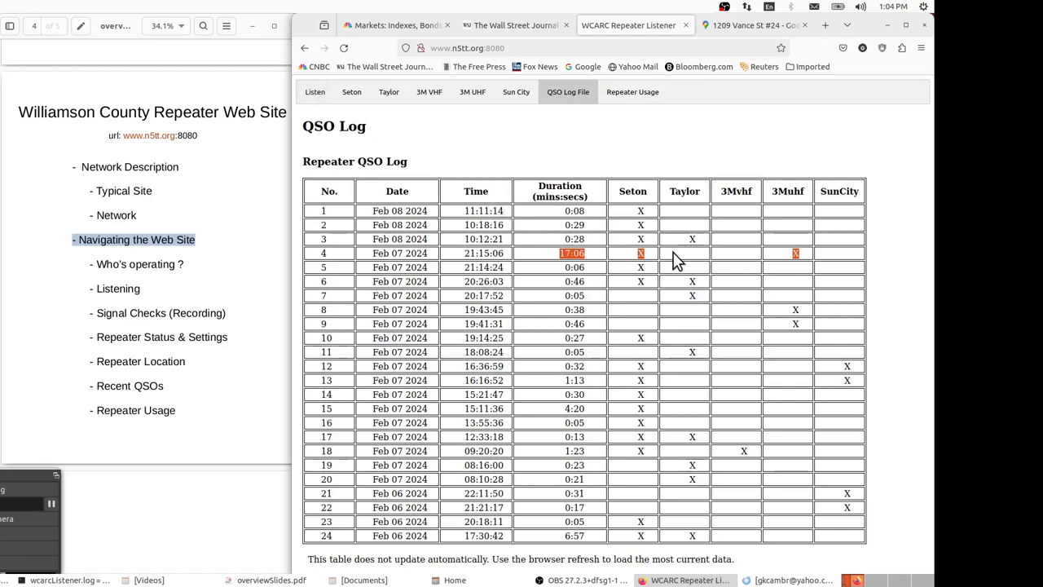
- Open the Repeater Usage table and highlight the Feb 05 2024 row across all repeaters
left_click(633, 93)
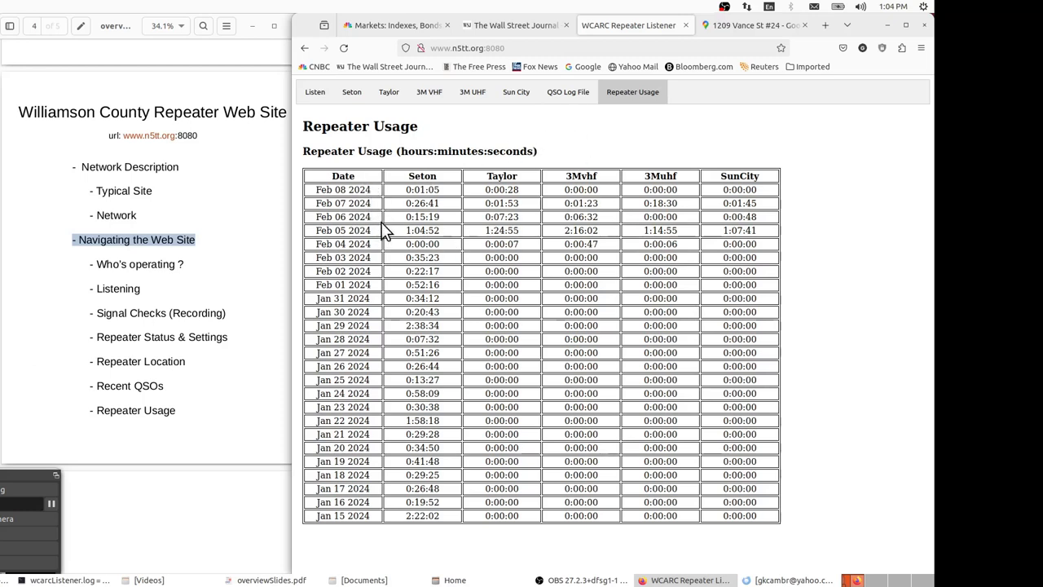
left_click_drag(317, 231, 772, 236)
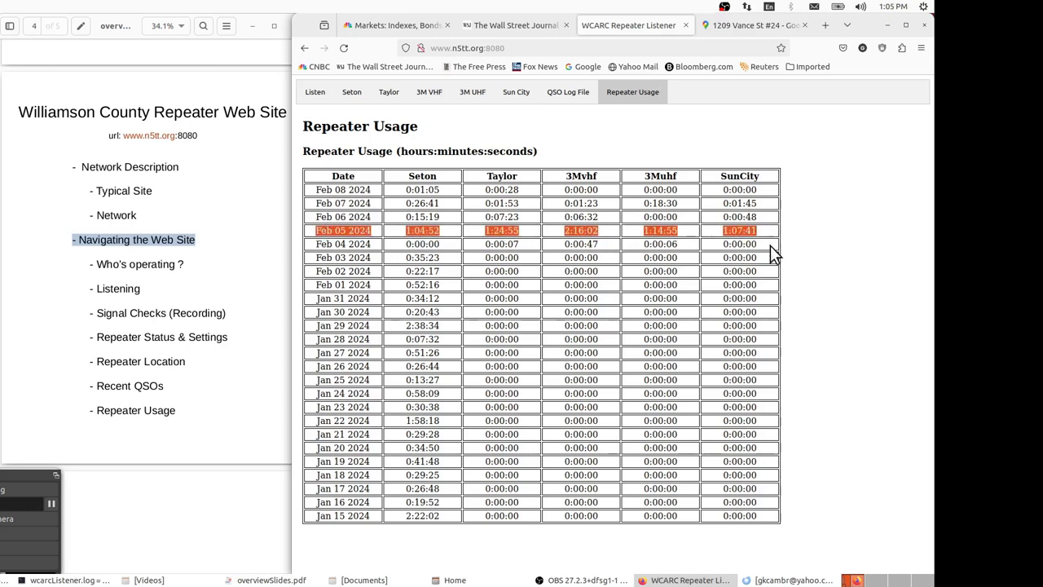